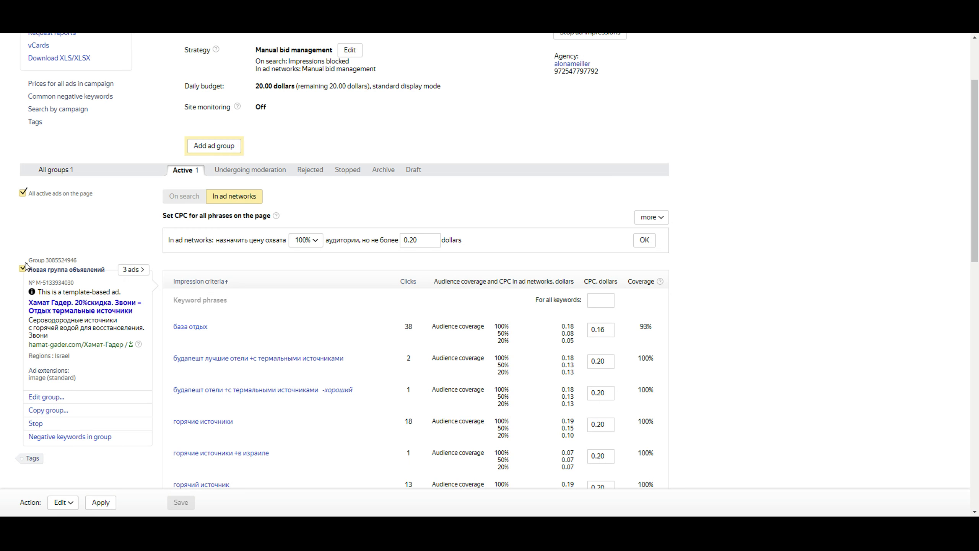
left_click(22, 268)
left_click(22, 270)
scroll(192, 325, "down", 1)
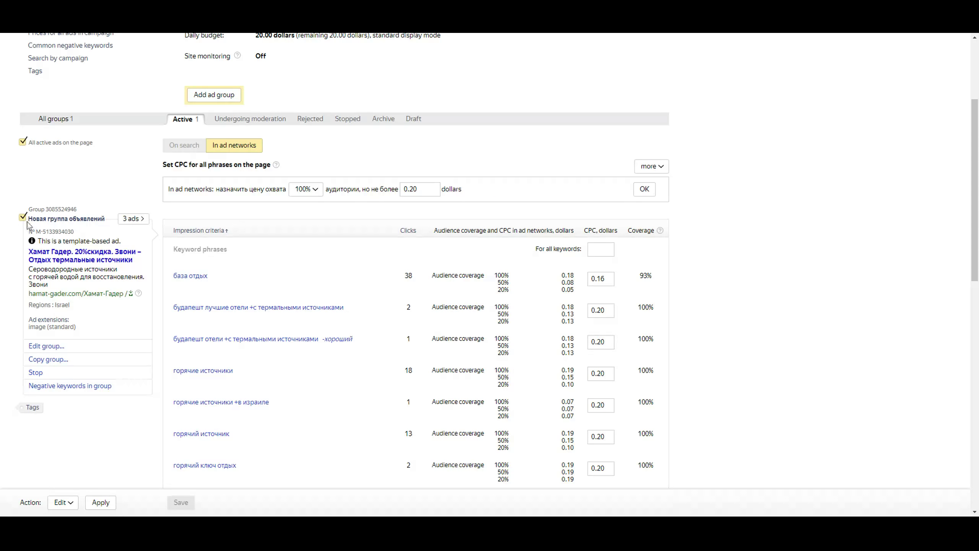
scroll(847, 314, "up", 2)
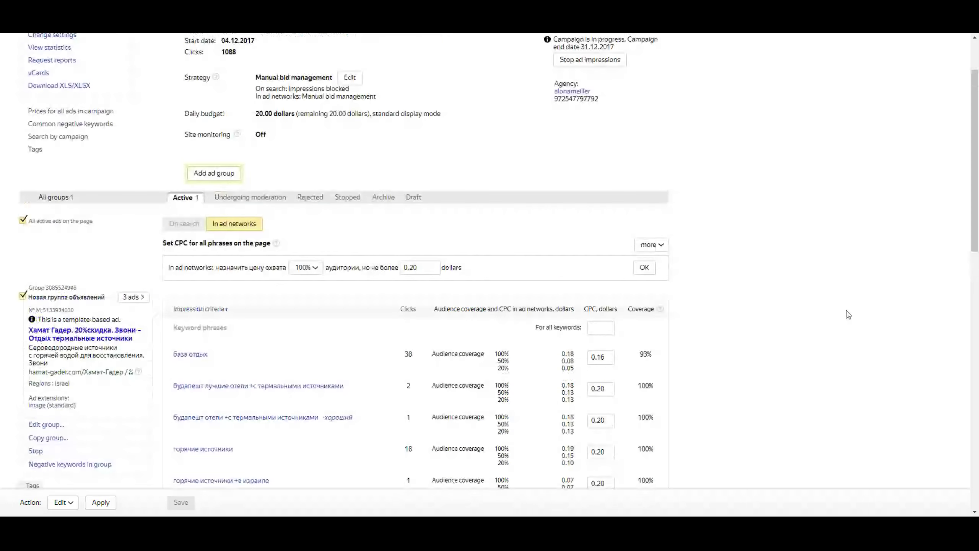
scroll(847, 314, "down", 2)
scroll(27, 206, "down", 1)
- Preview how the group's three ads look in ad networks, and close the preview without changes
left_click(137, 169)
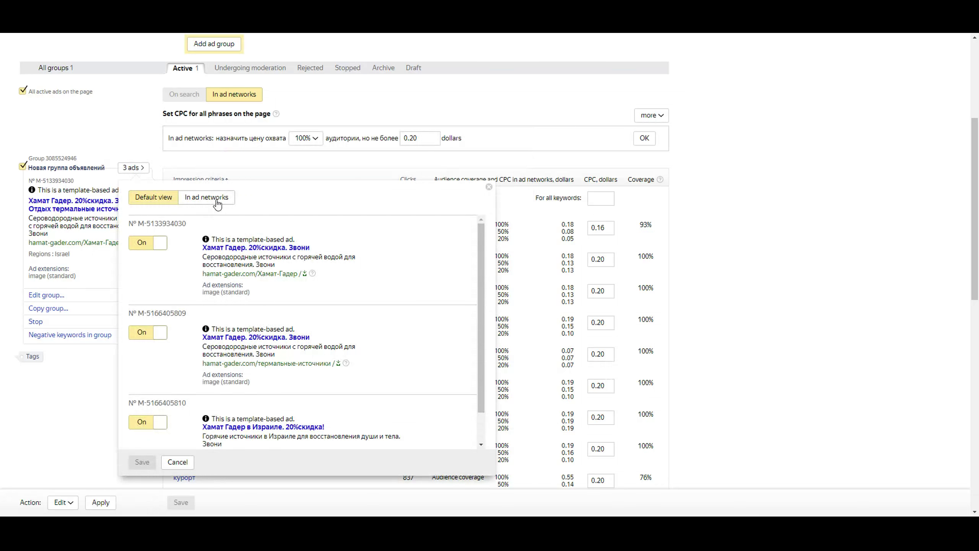
left_click(211, 198)
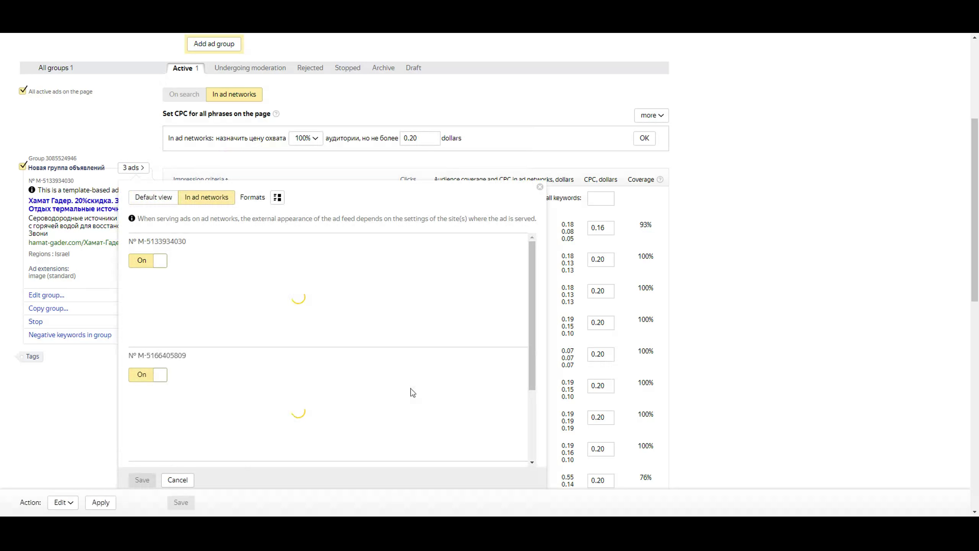
scroll(442, 346, "up", 3)
scroll(572, 218, "down", 1)
scroll(501, 213, "up", 1)
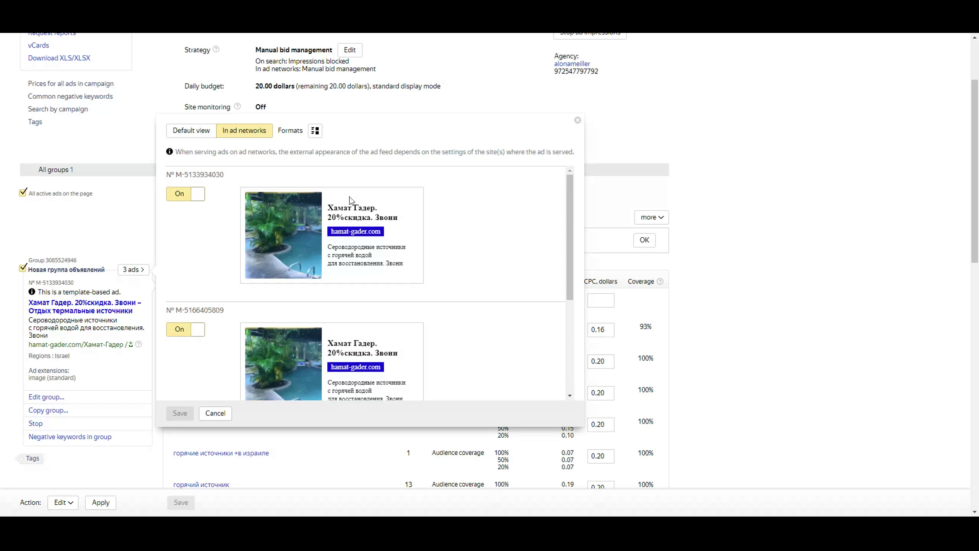
scroll(498, 232, "down", 1)
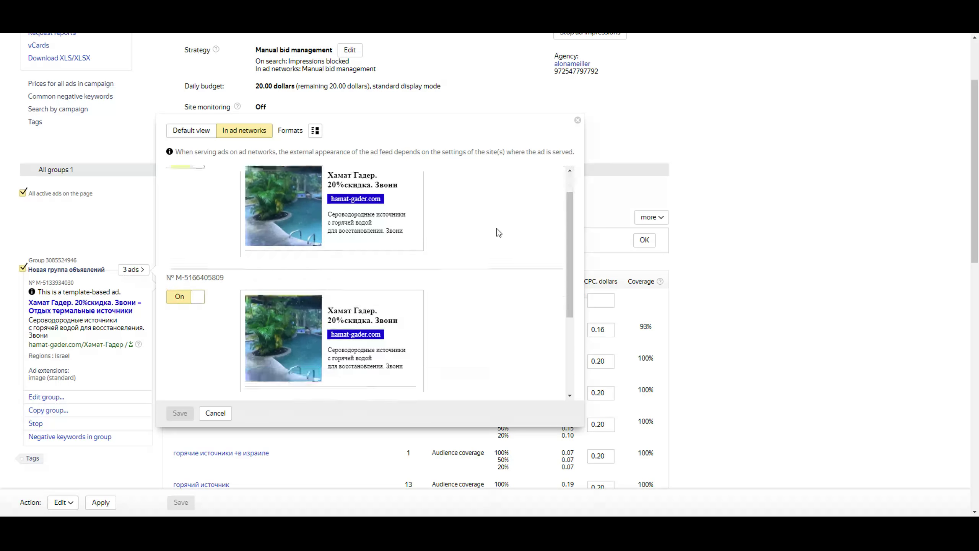
left_click(215, 413)
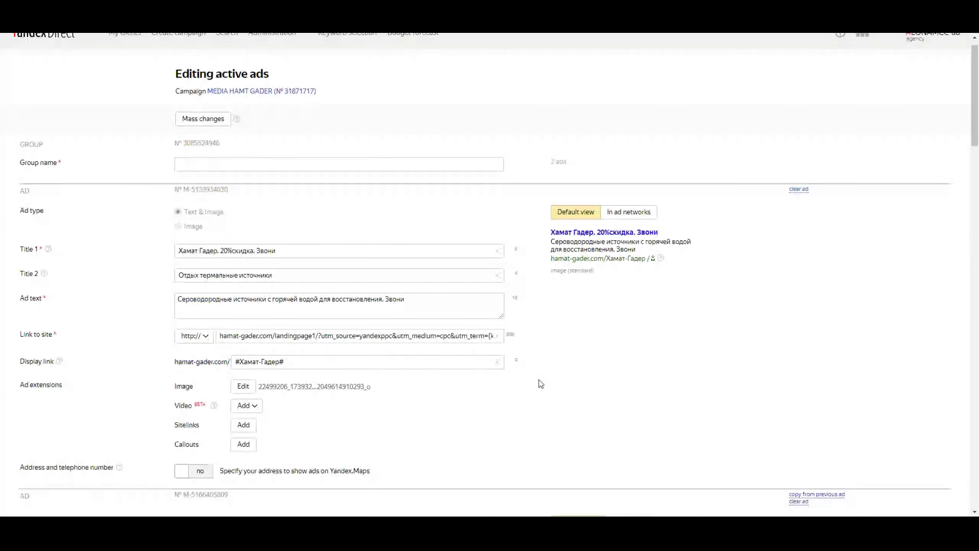
- Add a video extension to the first ad by building it from the first standard template
scroll(539, 385, "down", 3)
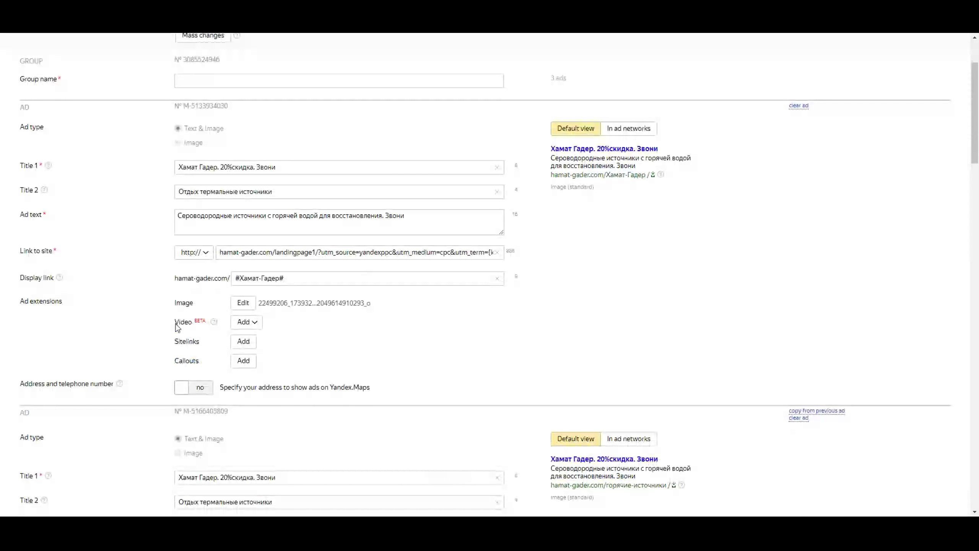
left_click_drag(179, 323, 203, 323)
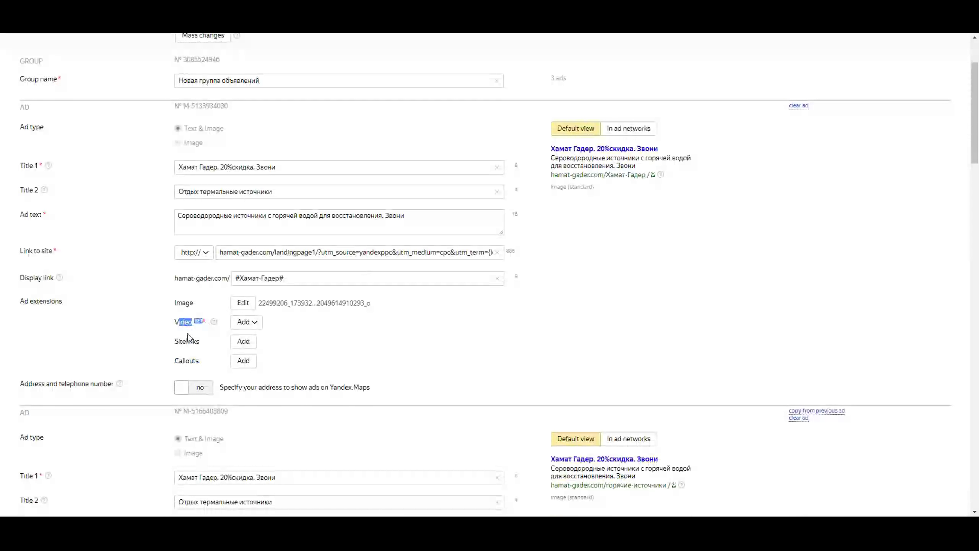
scroll(189, 339, "down", 2)
left_click(147, 281)
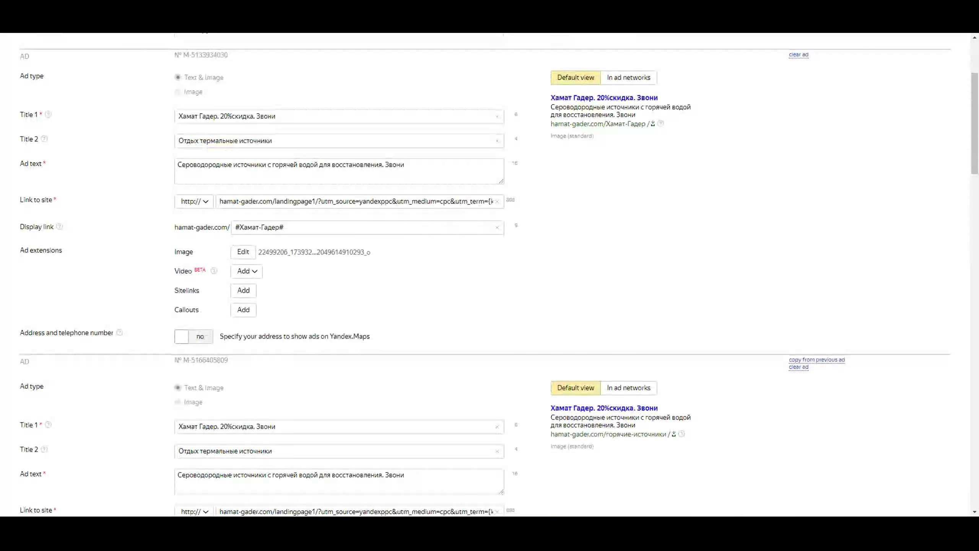
left_click(242, 272)
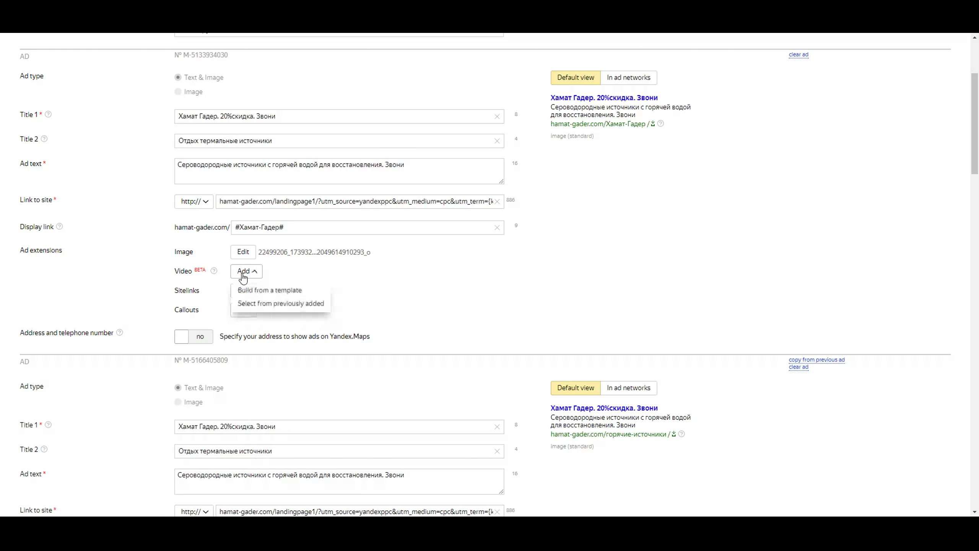
left_click(309, 296)
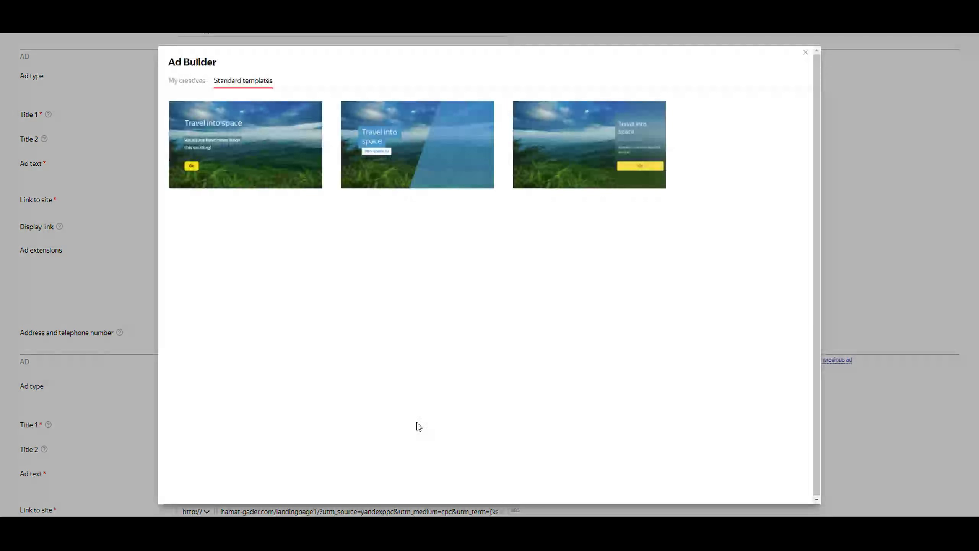
left_click(240, 161)
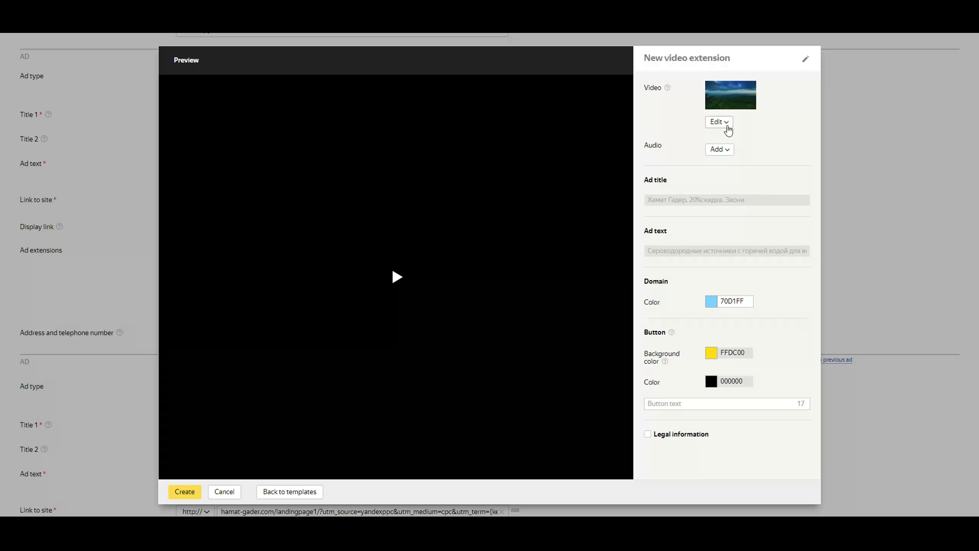
- Open the video library for the new extension and browse the default clips for a replacement video
left_click(720, 122)
left_click(727, 126)
left_click(732, 124)
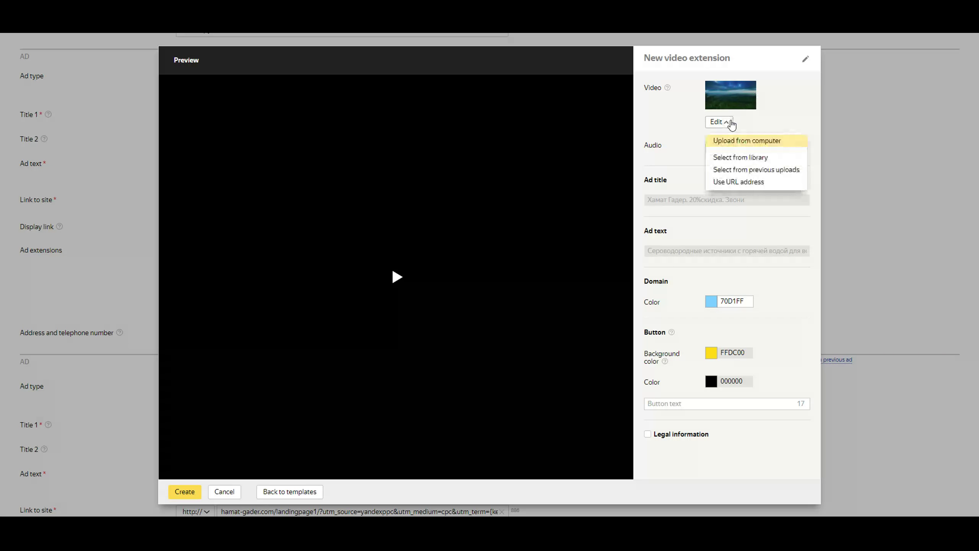
left_click(777, 162)
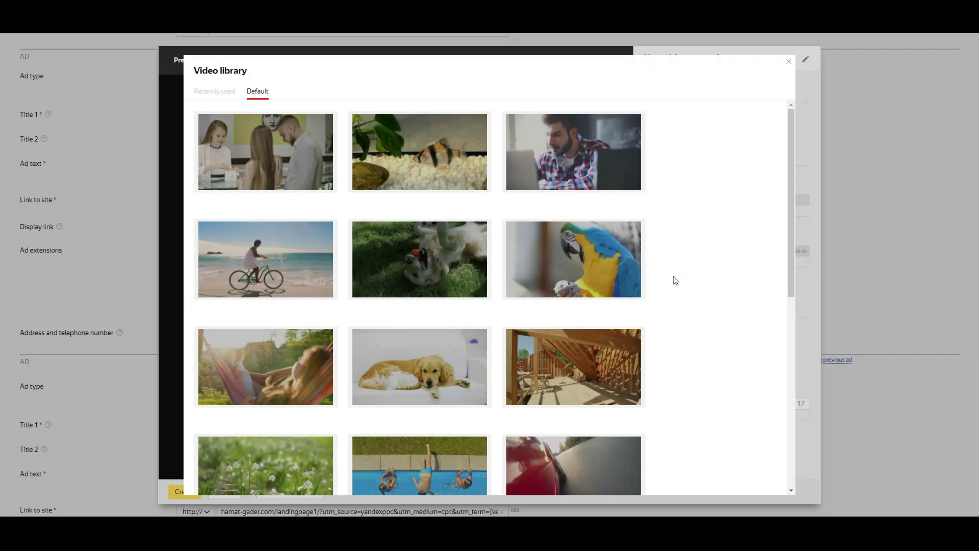
scroll(663, 262, "down", 5)
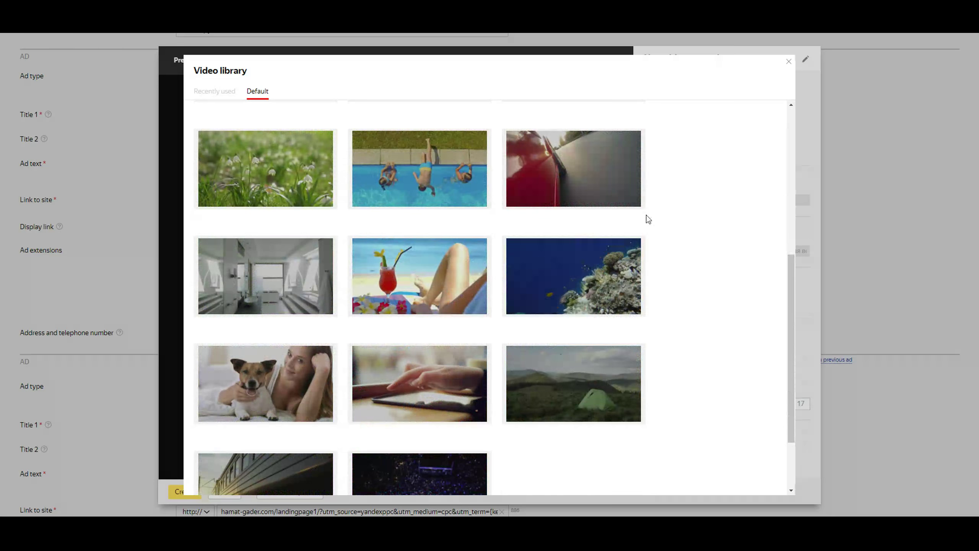
scroll(647, 216, "down", 5)
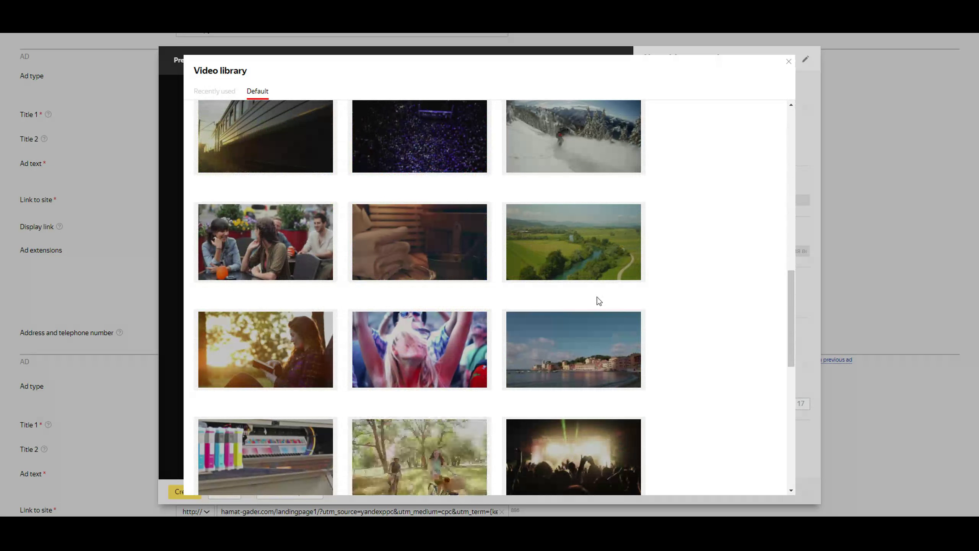
scroll(599, 301, "down", 3)
mouse_move(456, 238)
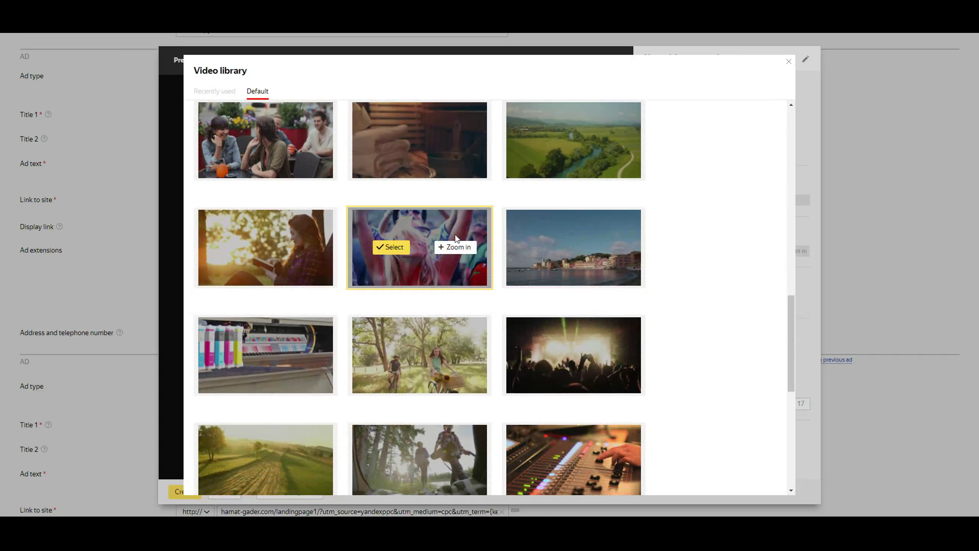
scroll(667, 212, "down", 8)
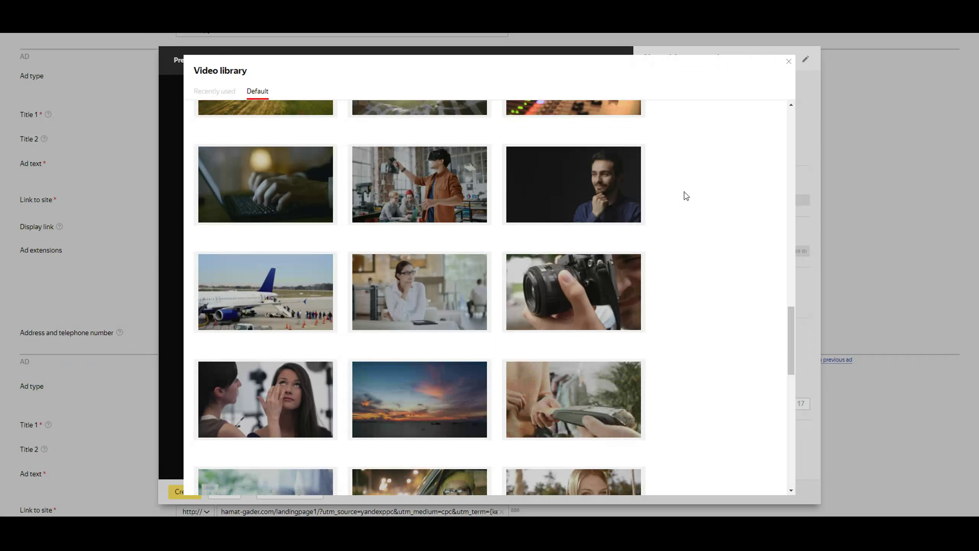
scroll(684, 195, "down", 4)
scroll(686, 196, "down", 5)
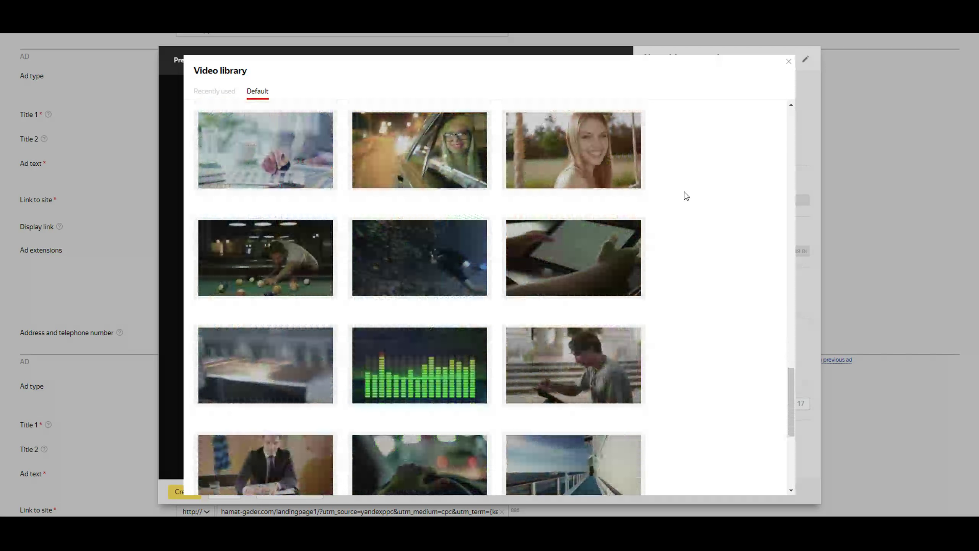
scroll(686, 195, "down", 7)
scroll(684, 195, "down", 5)
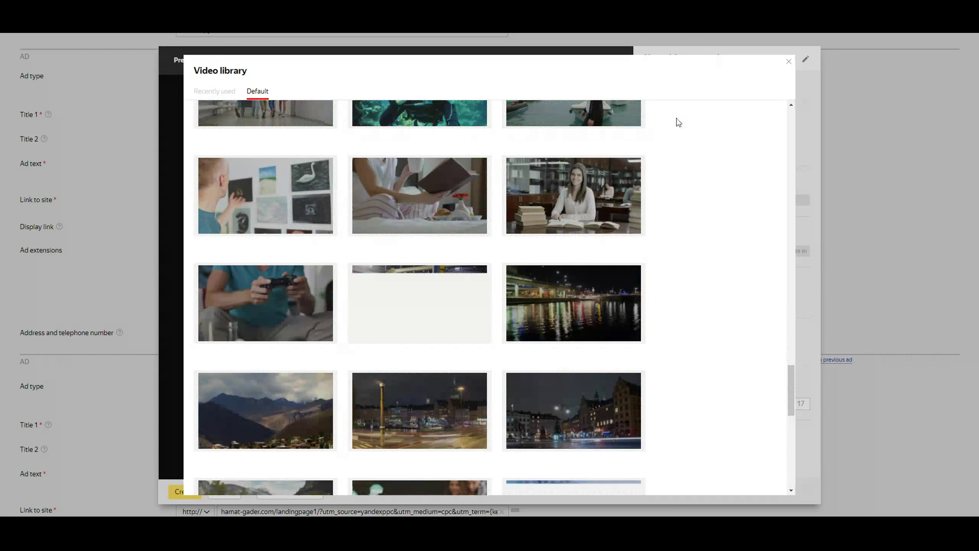
scroll(546, 176, "down", 10)
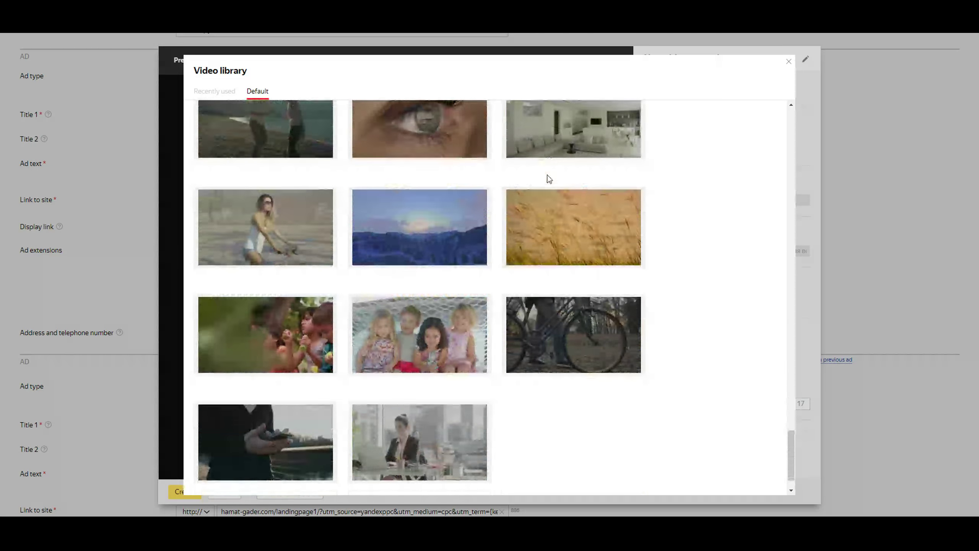
scroll(549, 179, "down", 8)
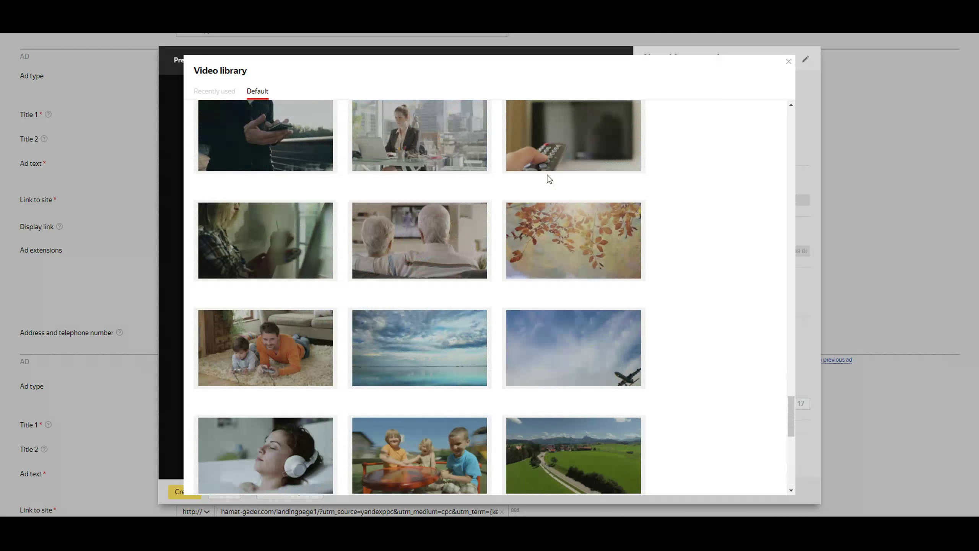
scroll(549, 179, "down", 10)
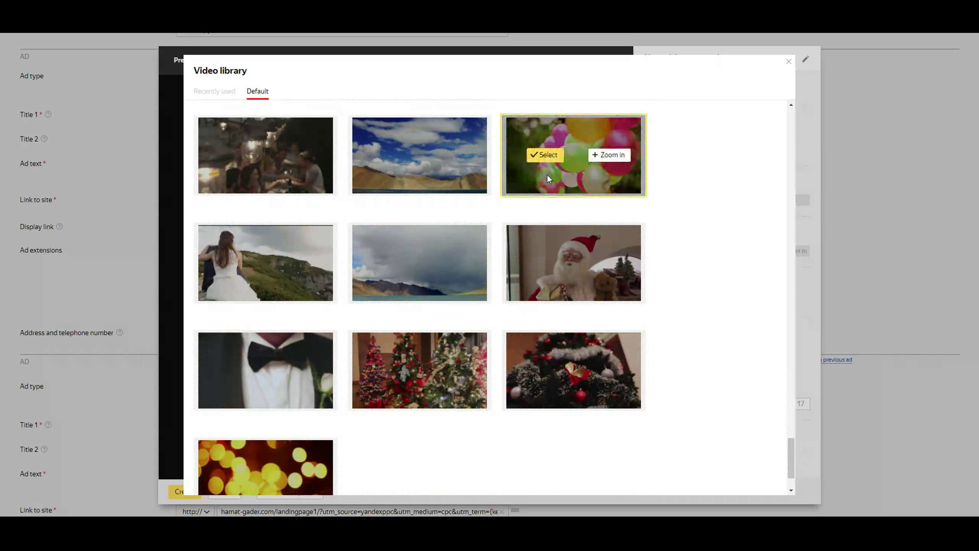
scroll(549, 178, "down", 3)
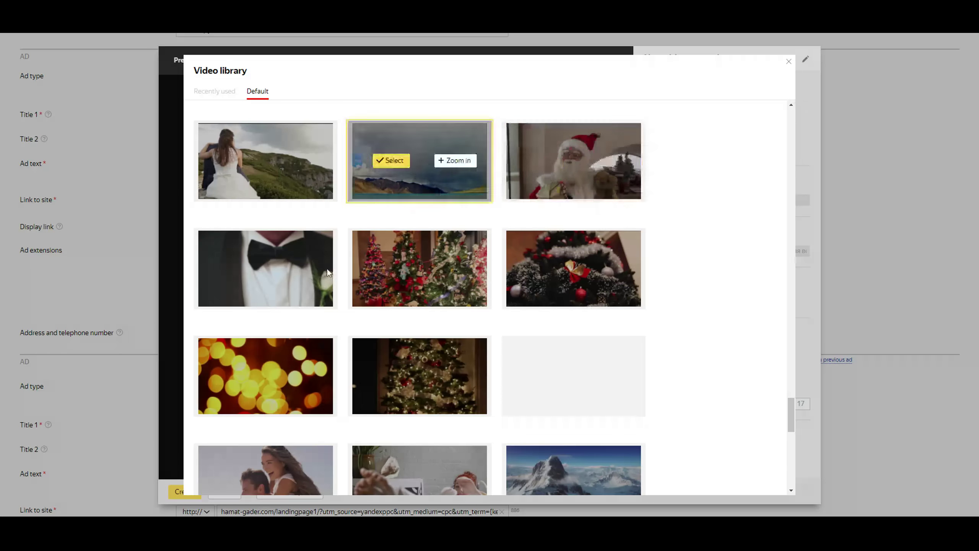
- Preview the library clip of blurred yellow lights with the ad text, and close the preview
left_click(294, 377)
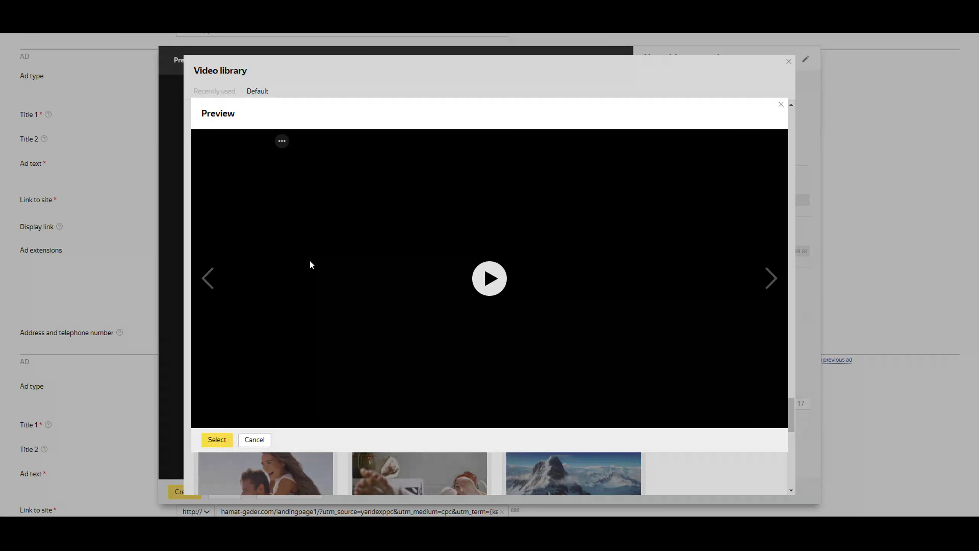
left_click(489, 278)
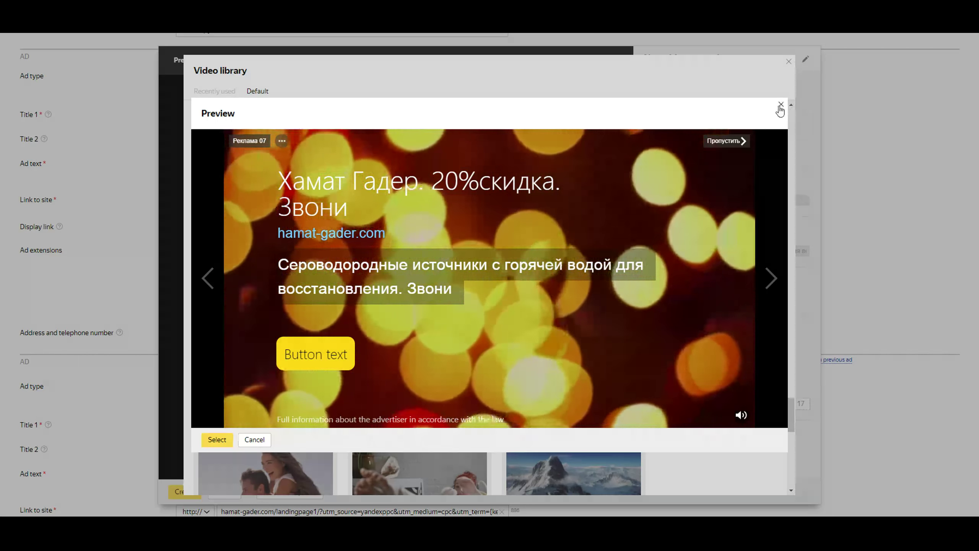
left_click(781, 105)
- Select the library clip of a person lying in a bathtub as the extension's video
mouse_move(609, 235)
scroll(611, 220, "down", 12)
scroll(613, 208, "up", 8)
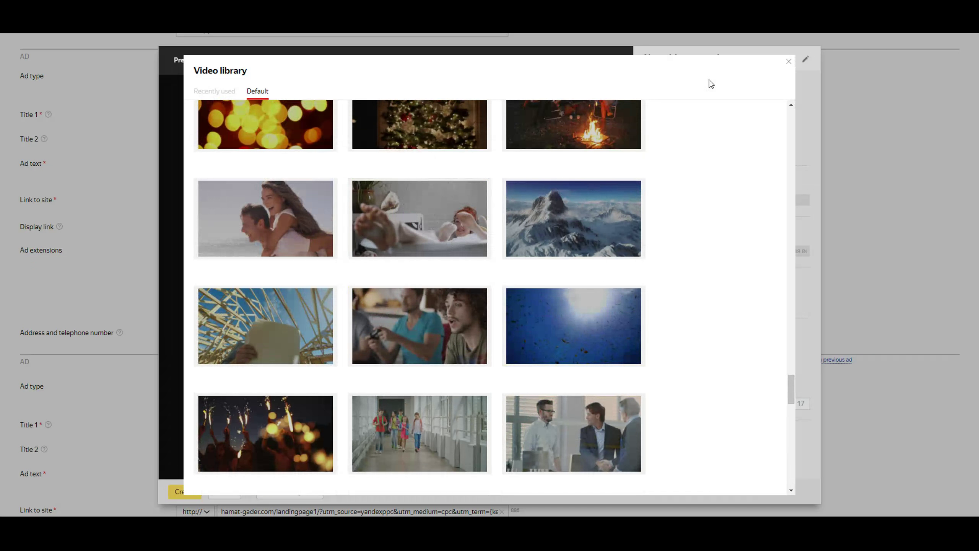
mouse_move(418, 216)
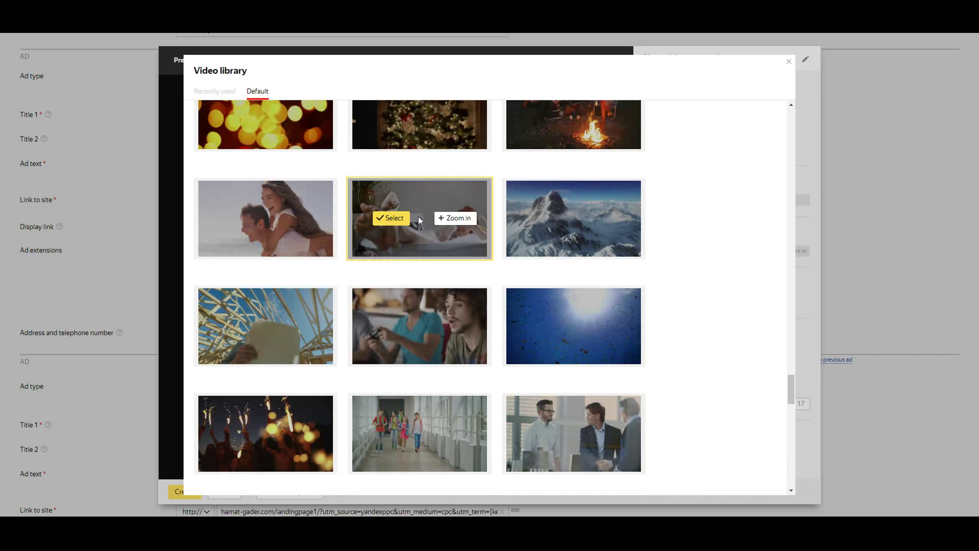
left_click(397, 221)
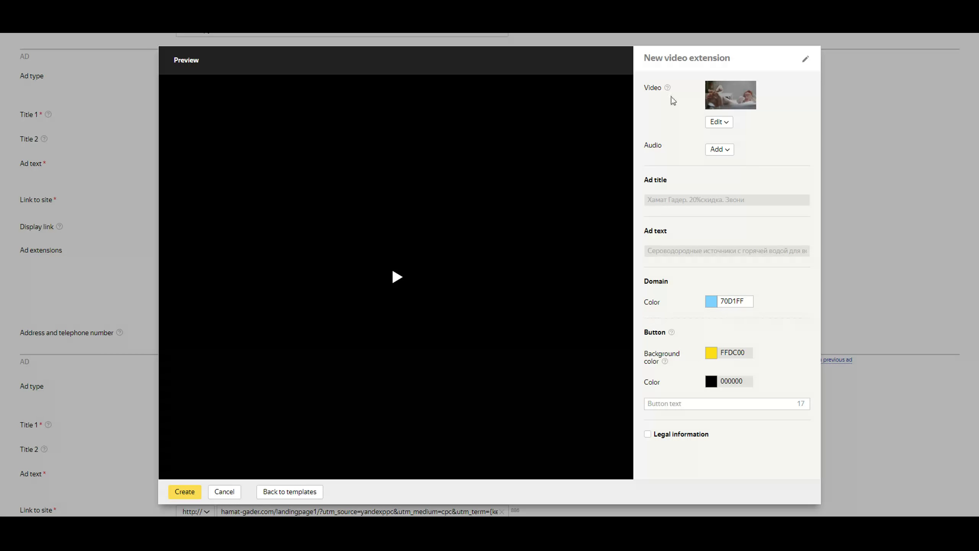
- Read the format, length and file size requirements for uploaded videos, and play the extension's preview
mouse_move(668, 97)
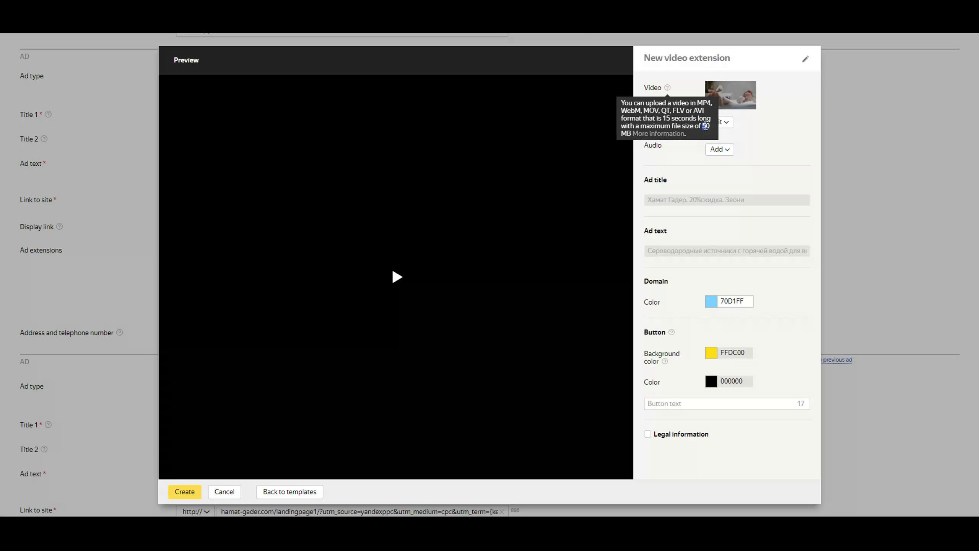
left_click_drag(704, 127, 705, 134)
left_click(399, 293)
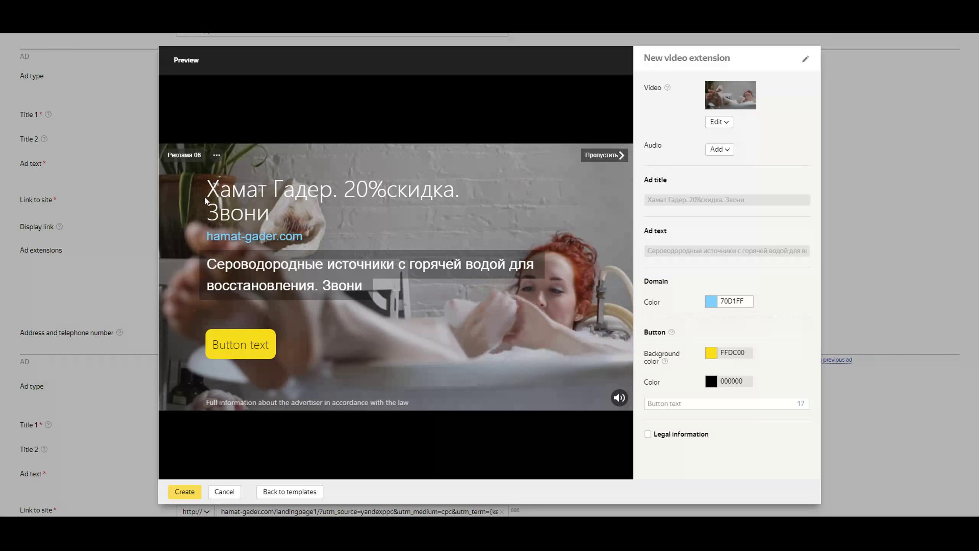
left_click(693, 403)
type("מחכה לך")
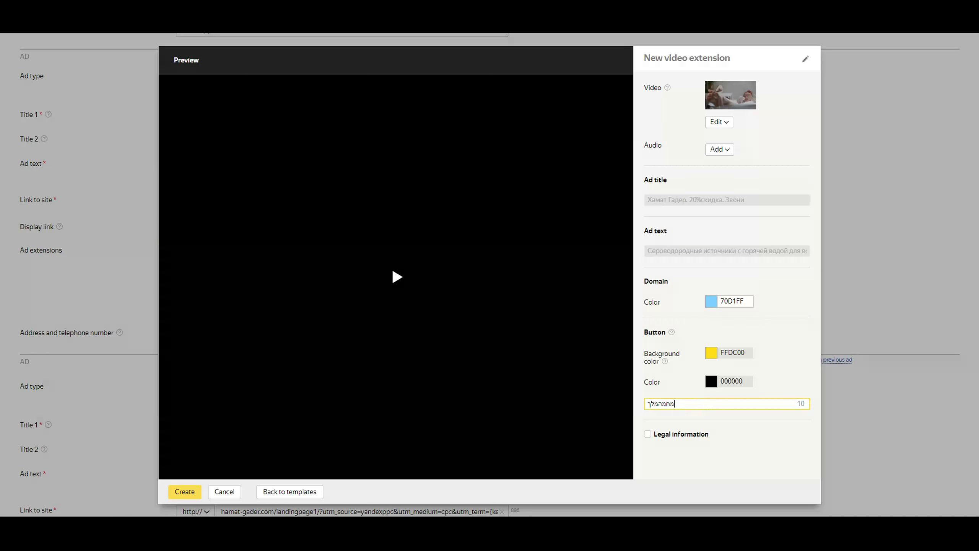
key("BackSpace")
key("BackSpace")
key("BackSpace")
key("BackSpace")
key("BackSpace")
key("BackSpace")
key("BackSpace")
type("מ")
key("BackSpace")
key("BackSpace")
type(";")
key("BackSpace")
key("BackSpace")
key("BackSpace")
- Set the extension's button text to "Жми" and play the preview to check it
type("ж")
key("BackSpace")
key("BackSpace")
type("Жми")
left_click(399, 284)
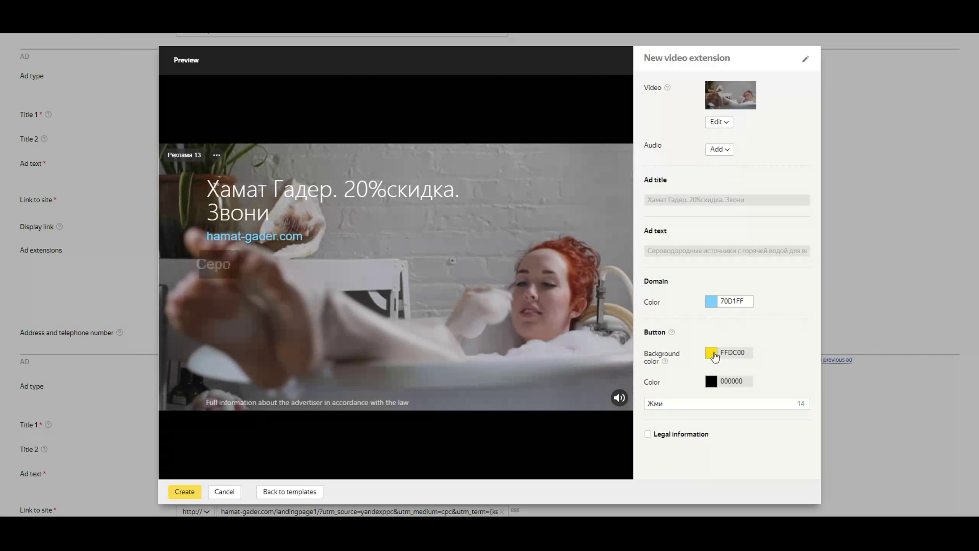
- Try a red FF0000 background color for the extension's button and play the preview to check it
left_click(711, 356)
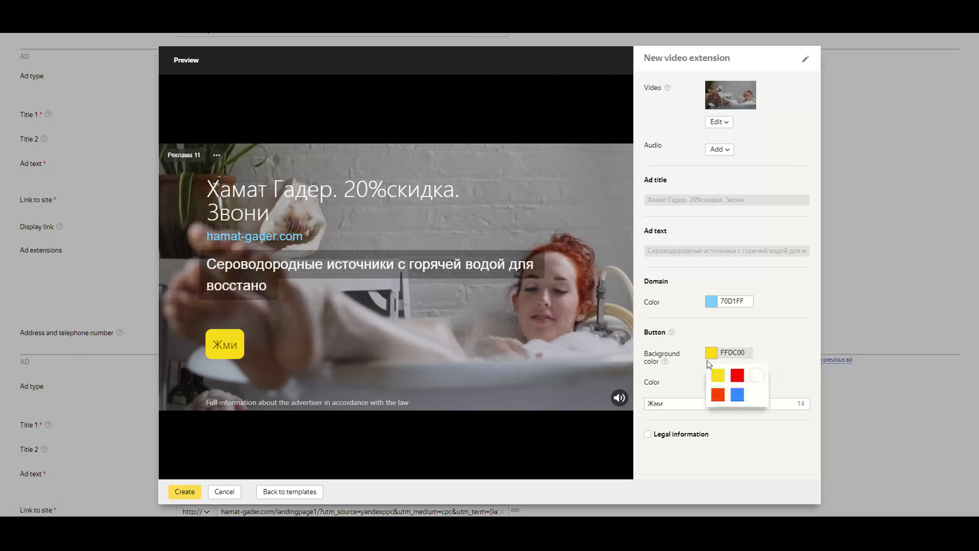
left_click(738, 375)
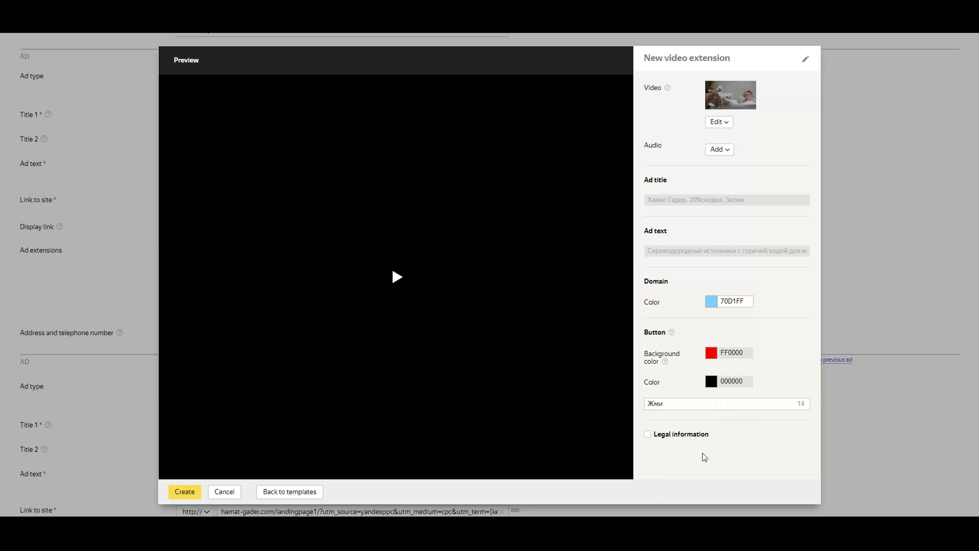
left_click(396, 276)
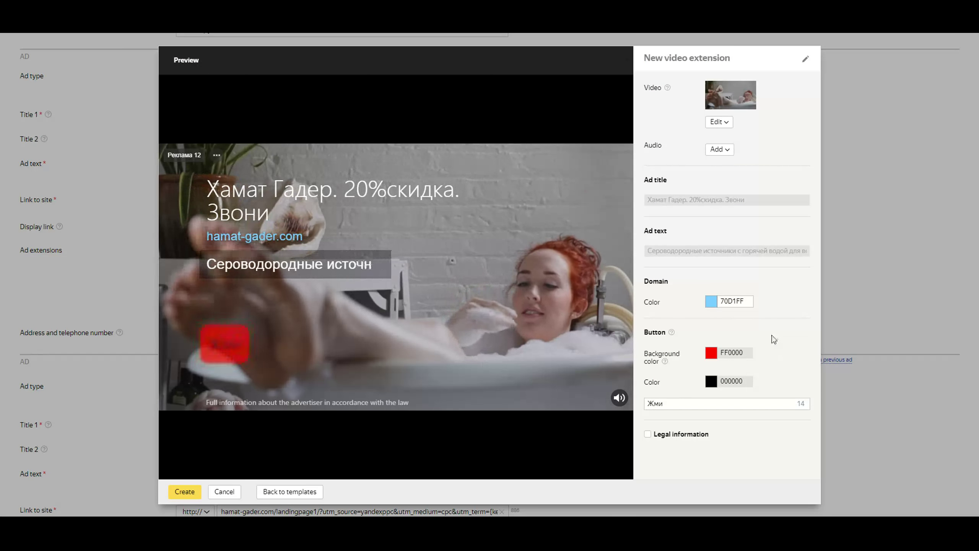
- Set the button's background color to yellow FFDC00 and create the video extension for the first ad
left_click(709, 359)
left_click(713, 380)
left_click(754, 441)
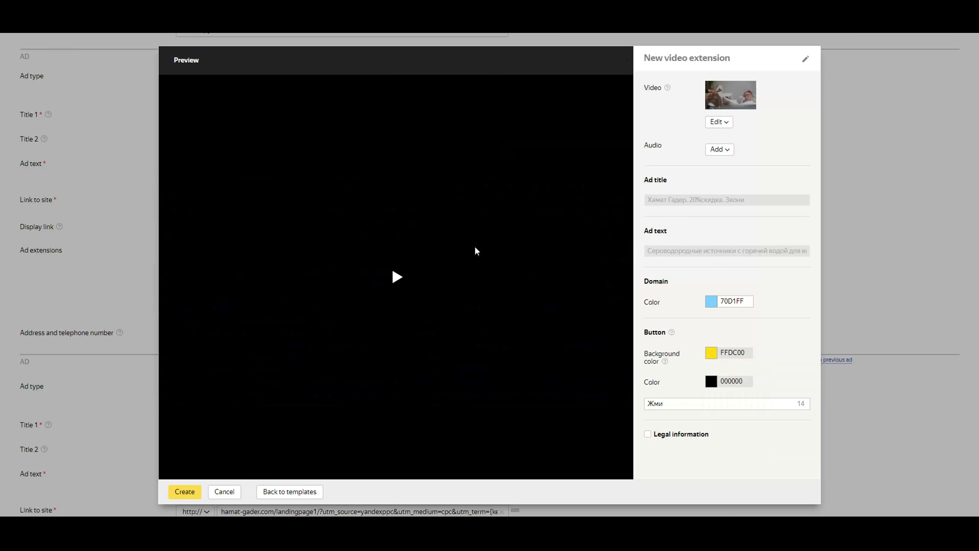
left_click(182, 495)
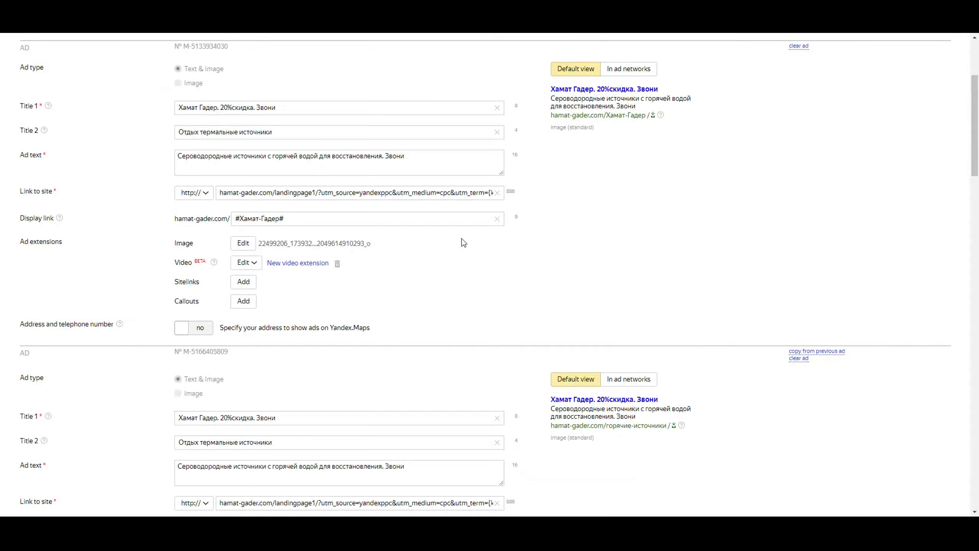
- Preview the first ad as shown in ad networks, and look over the ad group's other ads and settings
scroll(462, 242, "down", 20)
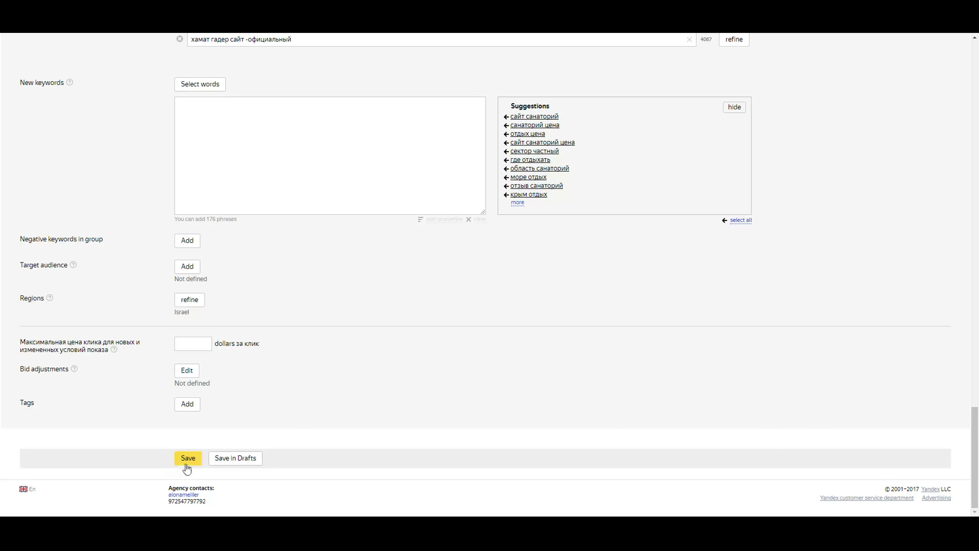
scroll(446, 335, "up", 20)
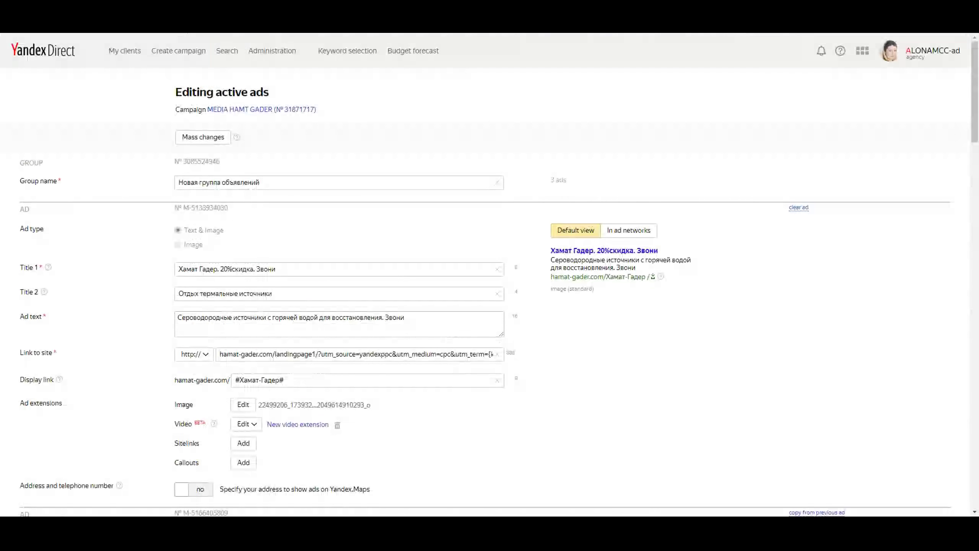
left_click(626, 230)
scroll(811, 290, "down", 8)
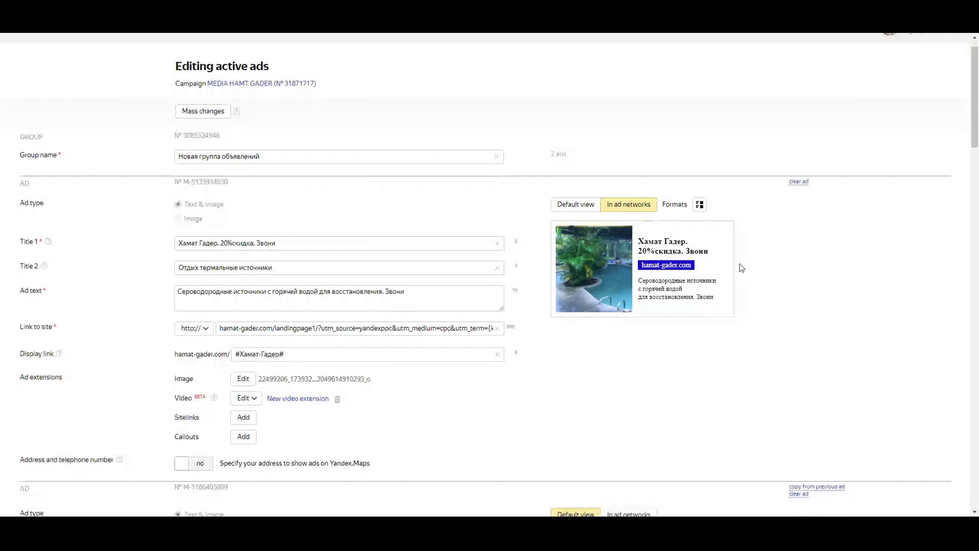
scroll(736, 301, "down", 20)
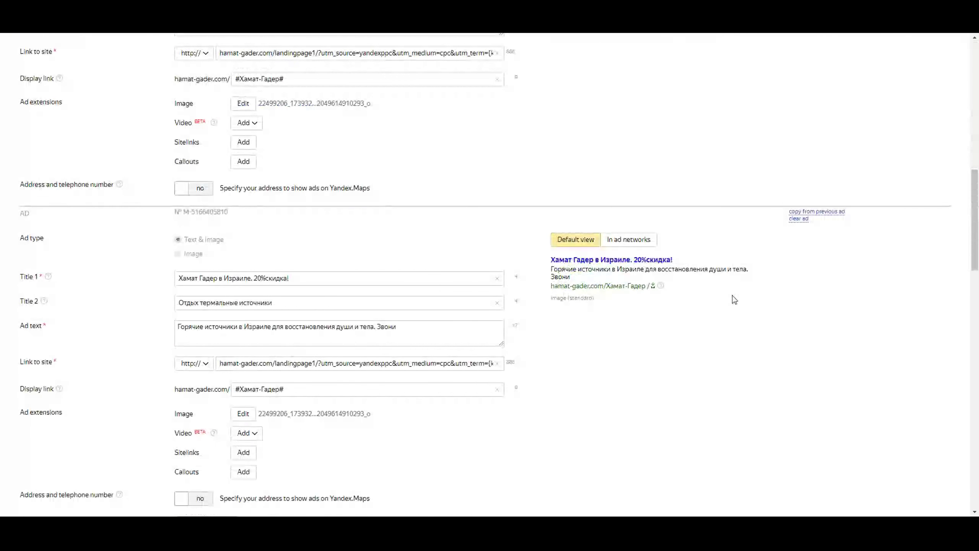
scroll(812, 361, "up", 20)
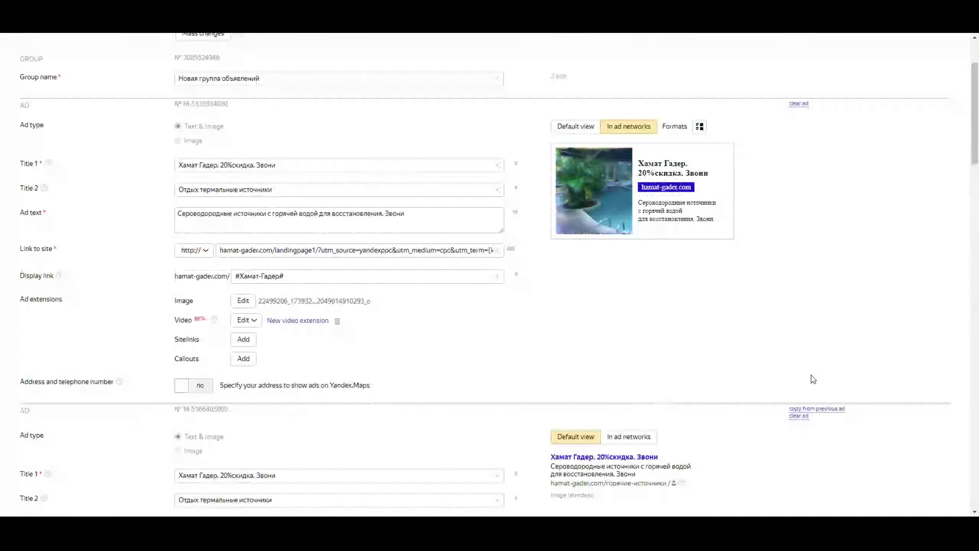